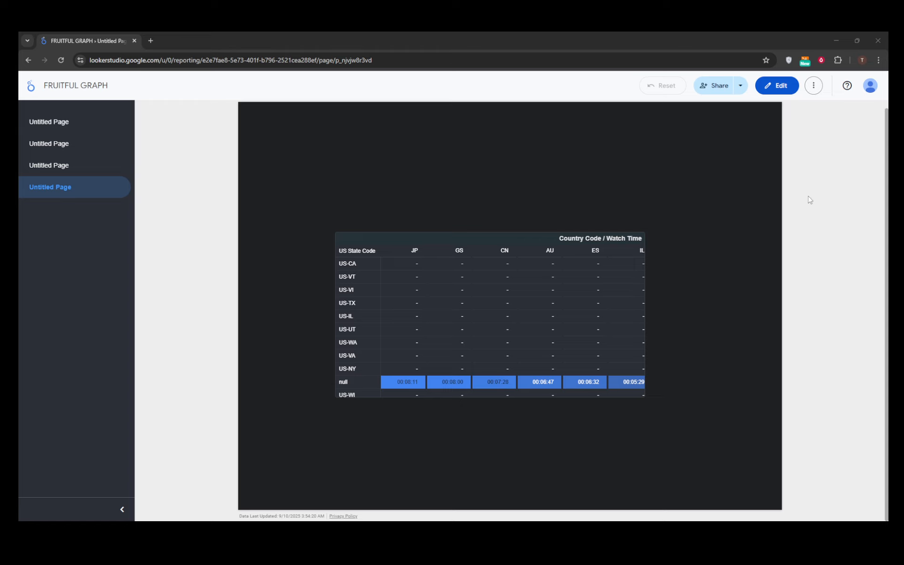
pyautogui.click(772, 84)
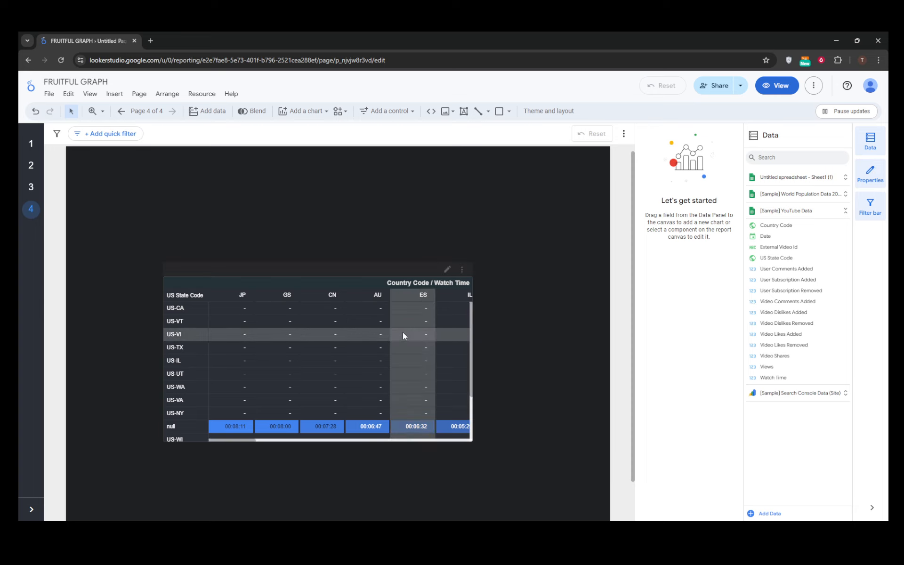
pyautogui.click(344, 334)
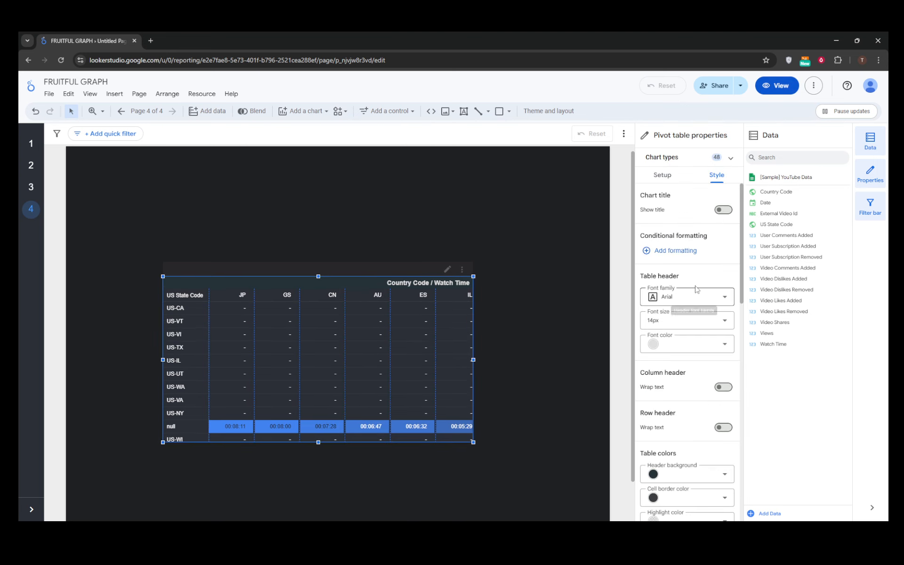
pyautogui.click(685, 254)
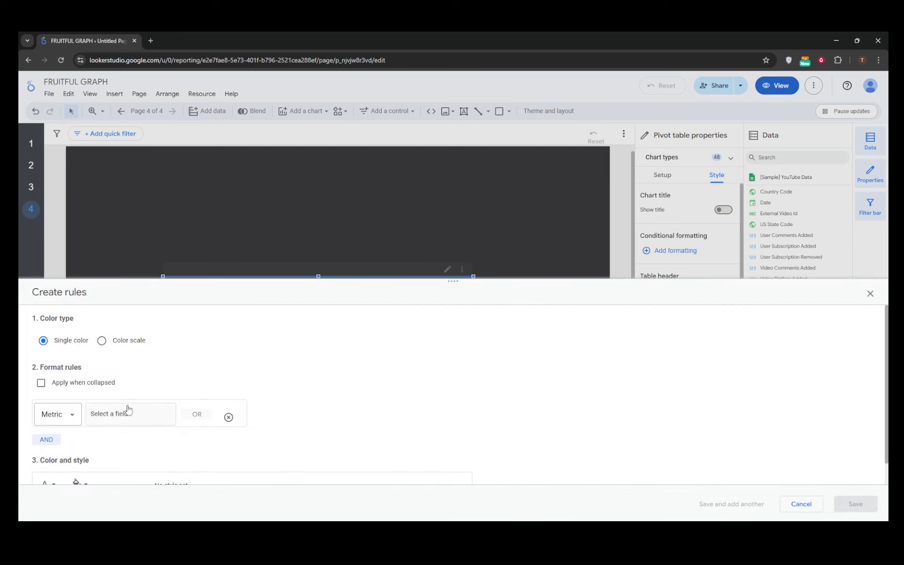
pyautogui.scroll(-2, 202, 379)
pyautogui.scroll(2, 211, 379)
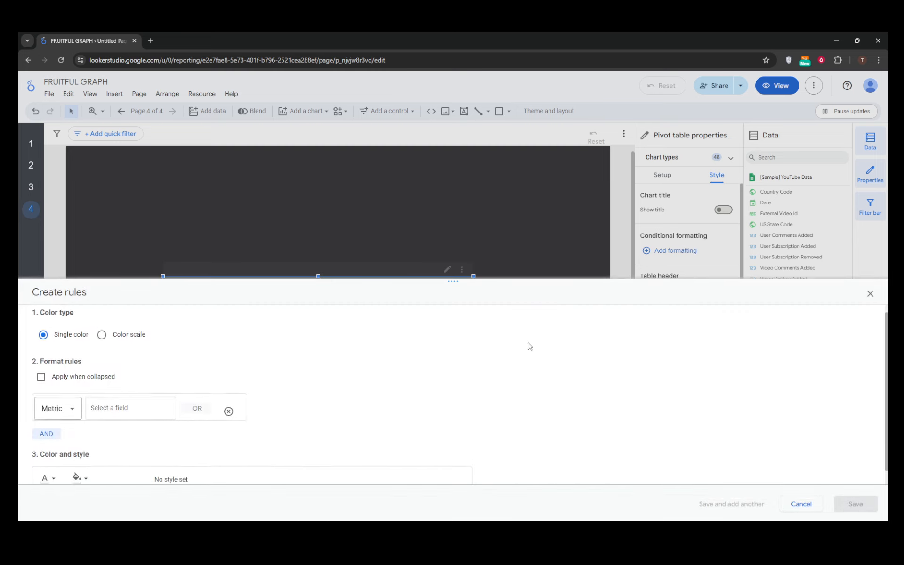
pyautogui.click(869, 294)
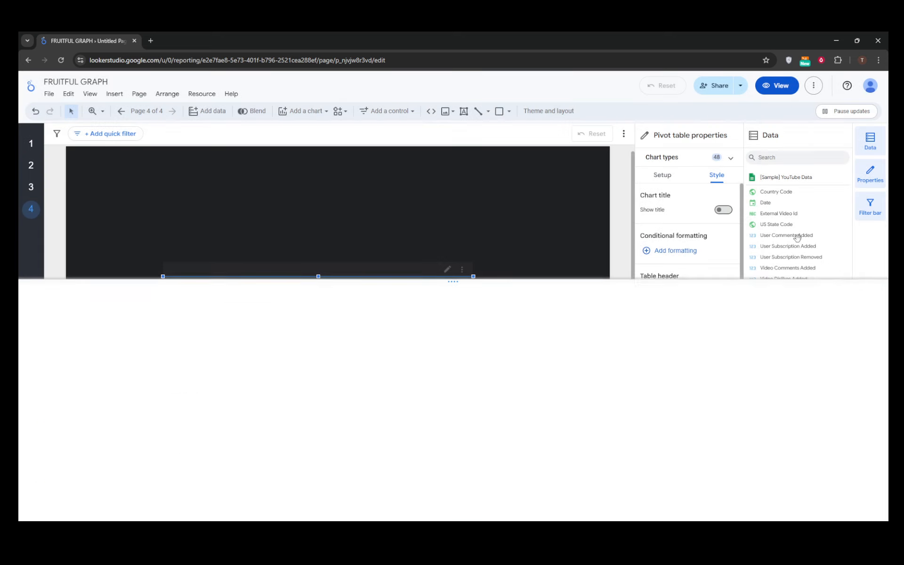
pyautogui.click(778, 85)
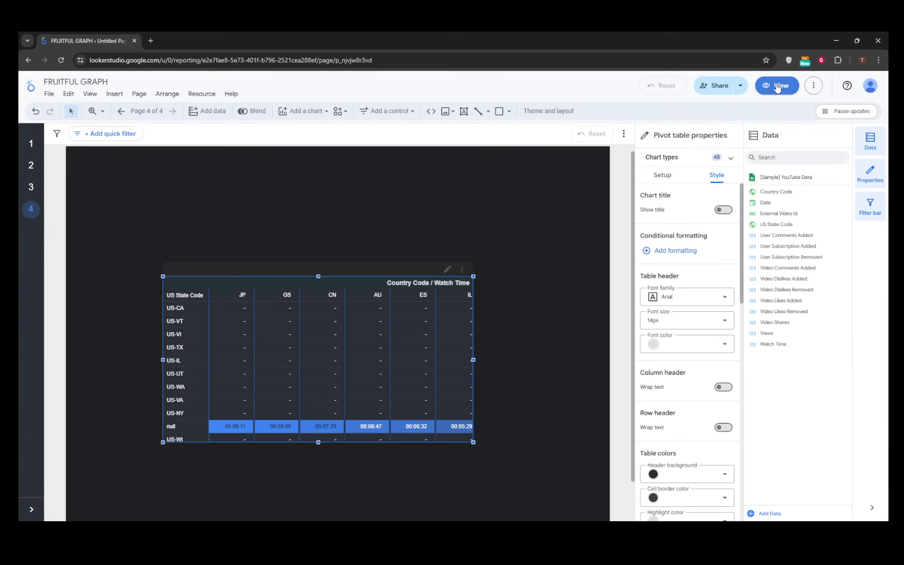
# - Switch the report to edit mode and start a new conditional formatting rule for the pivot table on page 4
pyautogui.click(778, 86)
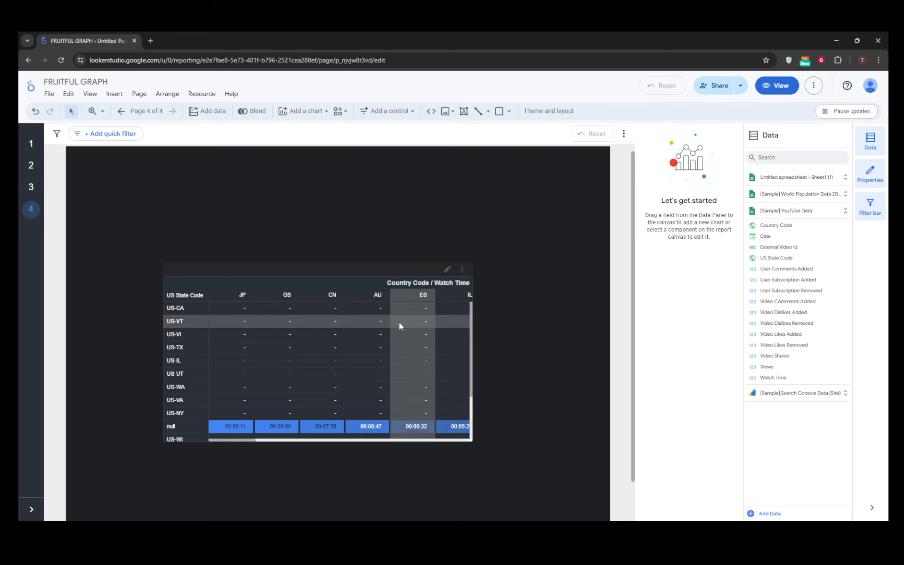
pyautogui.click(317, 326)
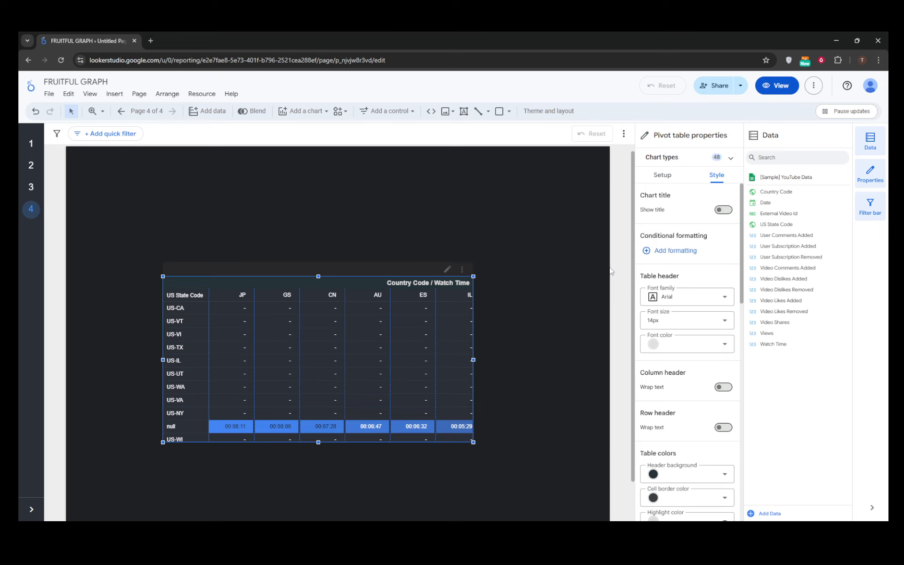
pyautogui.scroll(-2, 608, 273)
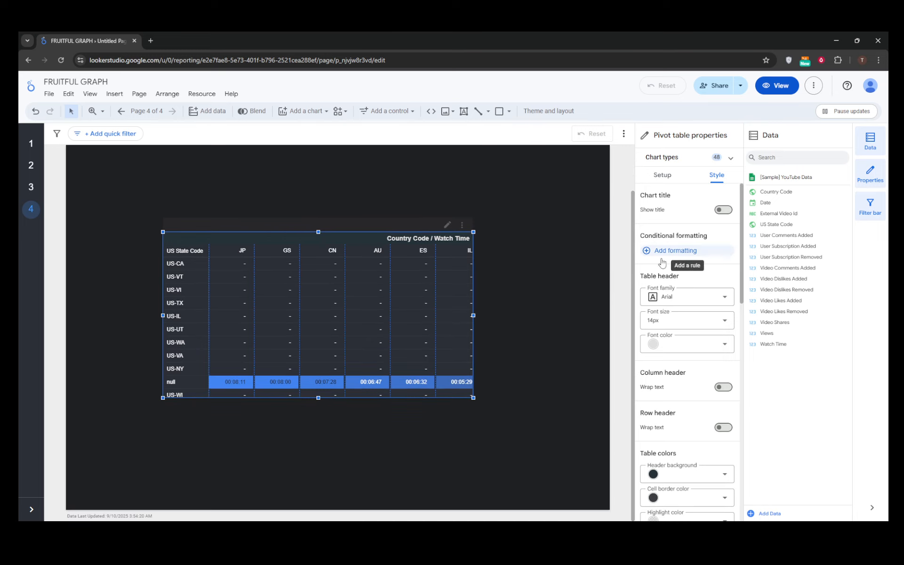
pyautogui.scroll(2, 626, 260)
pyautogui.click(663, 176)
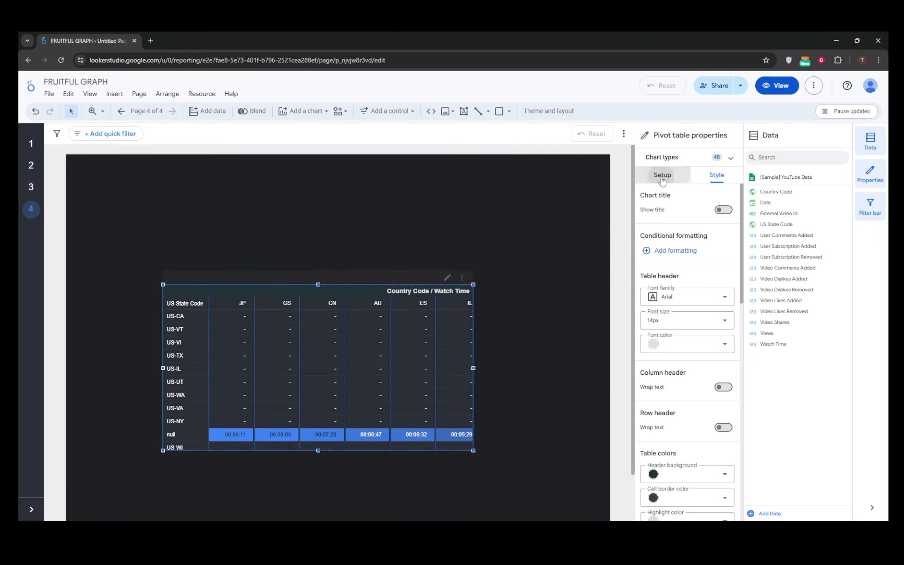
pyautogui.click(717, 176)
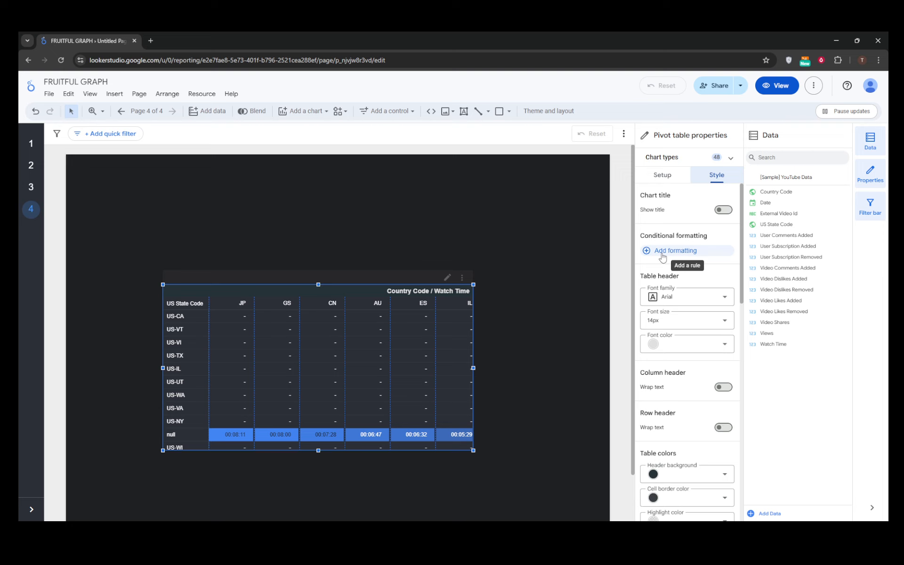
pyautogui.click(662, 253)
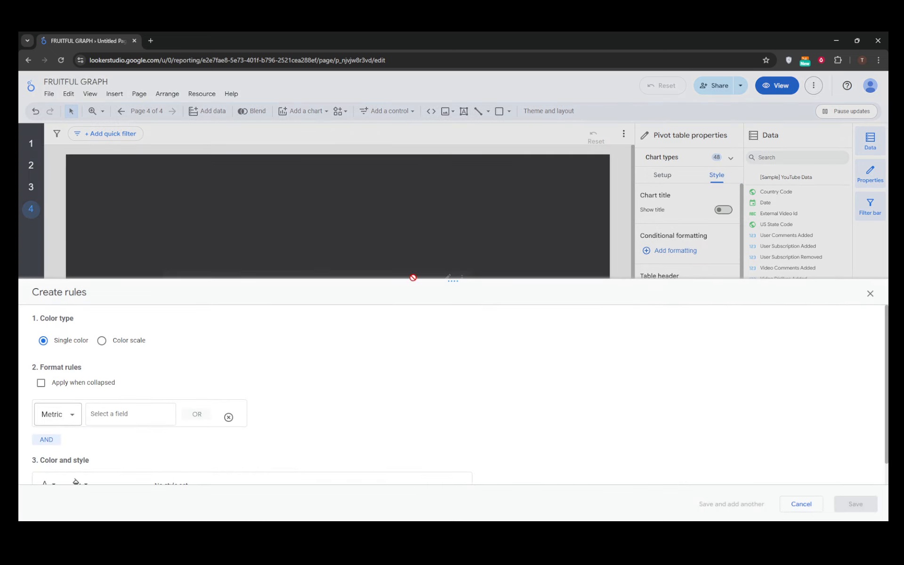
# - Define the single-color rule's condition as Row field US State Code EQUAL TO 100
pyautogui.scroll(-1, 147, 354)
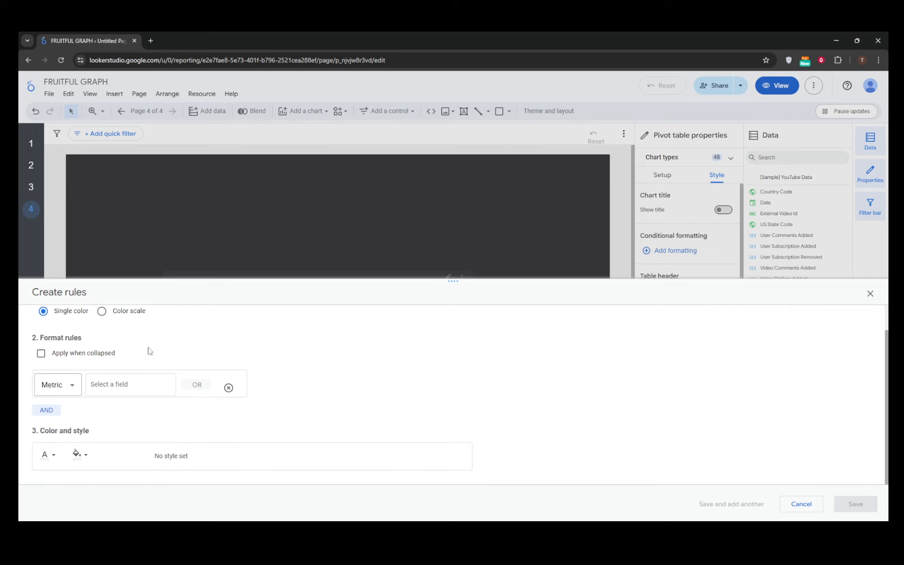
pyautogui.scroll(1, 149, 350)
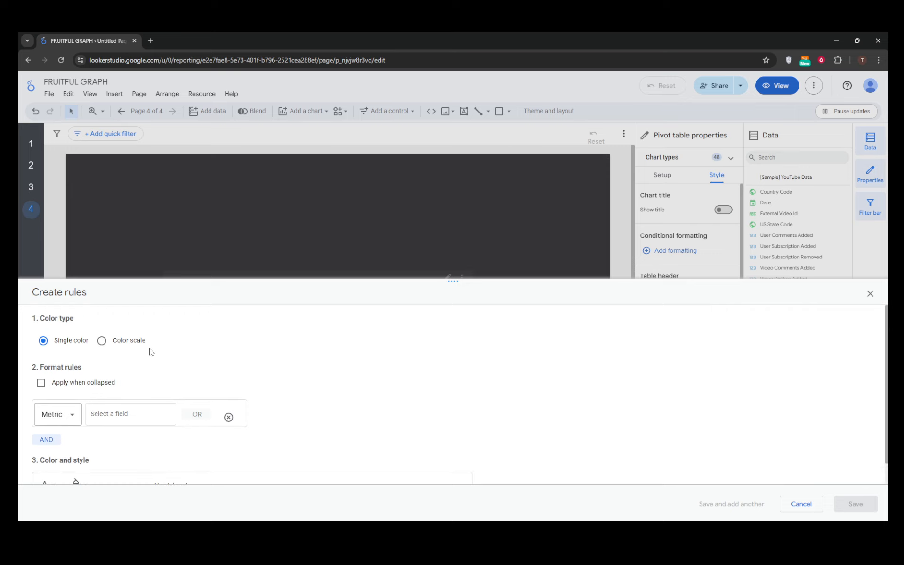
pyautogui.scroll(-1, 151, 353)
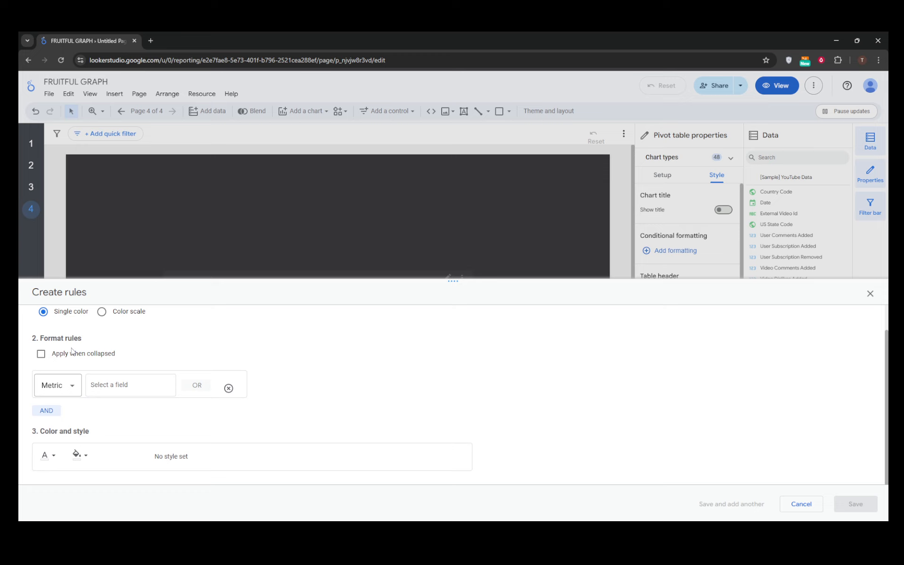
pyautogui.click(68, 385)
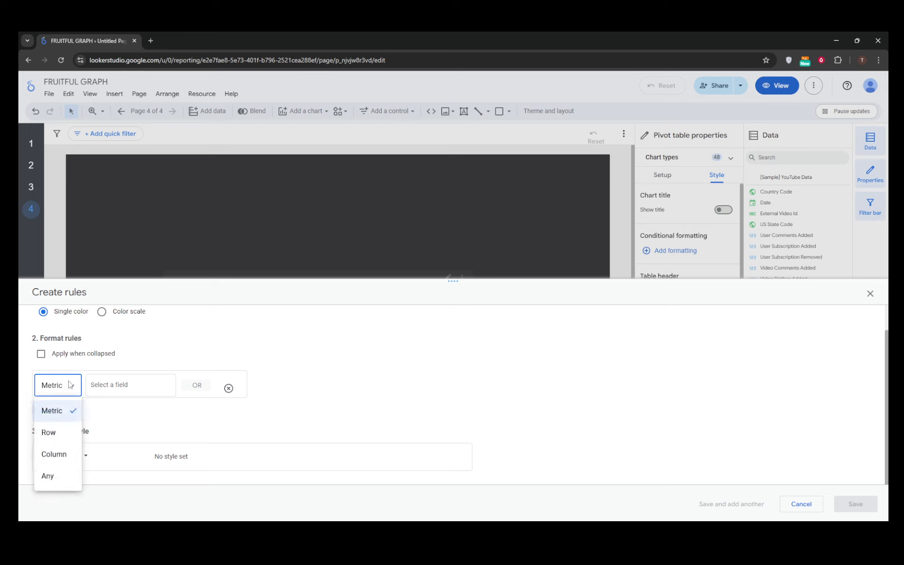
pyautogui.click(53, 438)
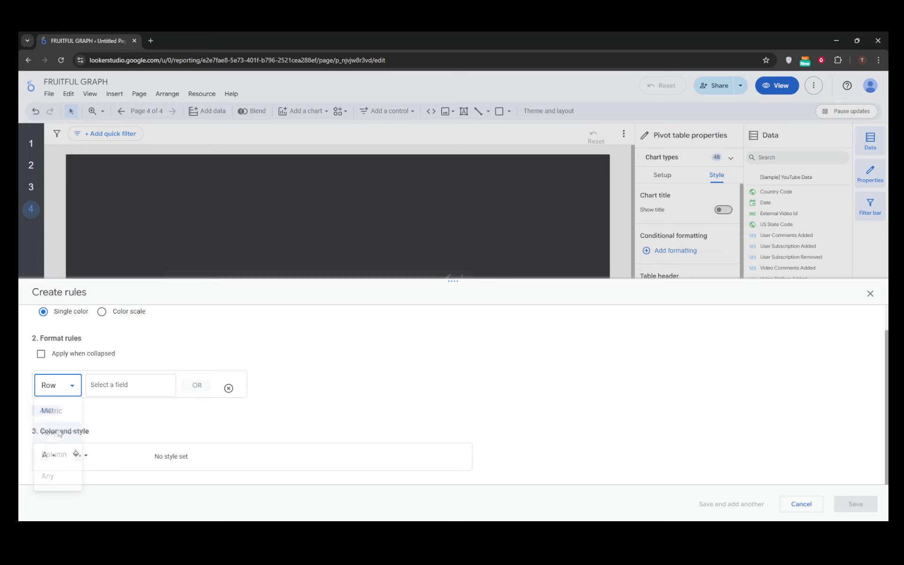
pyautogui.click(118, 387)
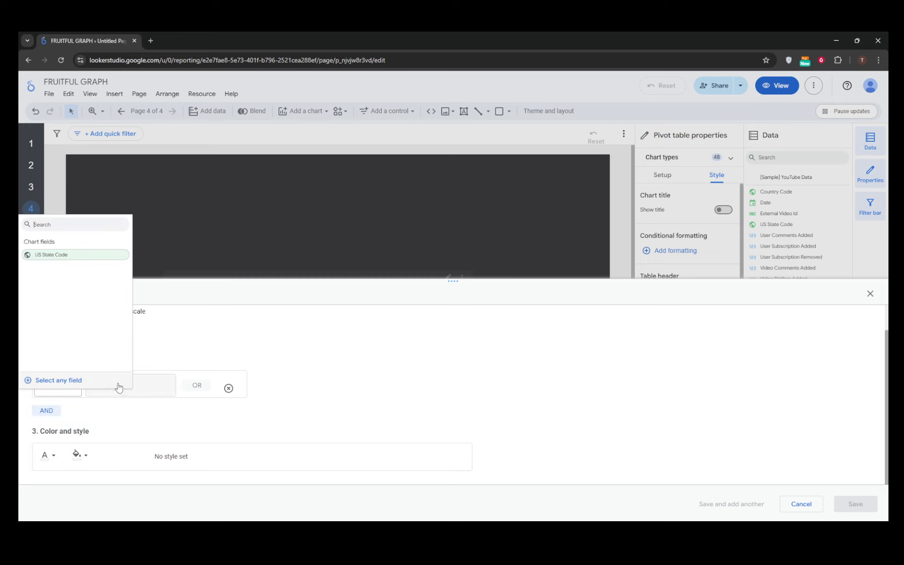
pyautogui.click(44, 258)
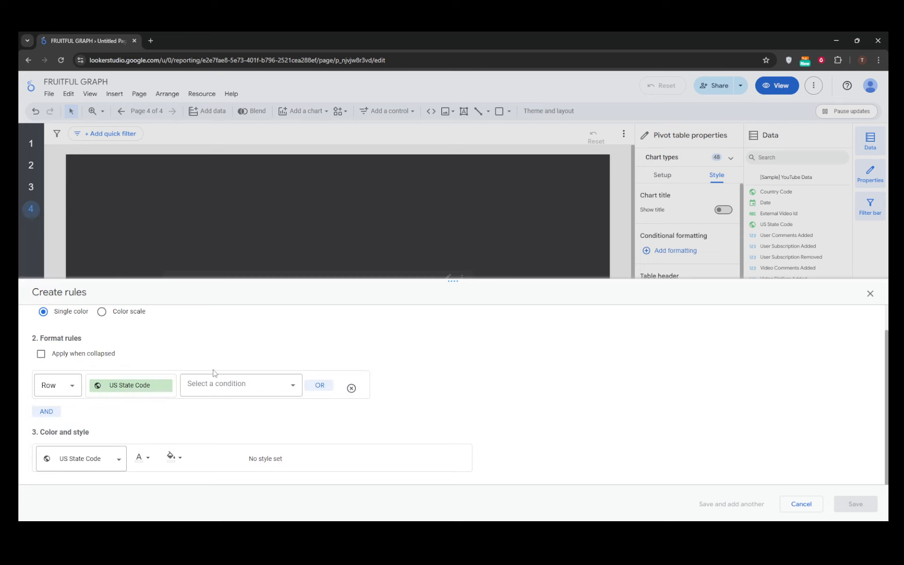
pyautogui.click(240, 388)
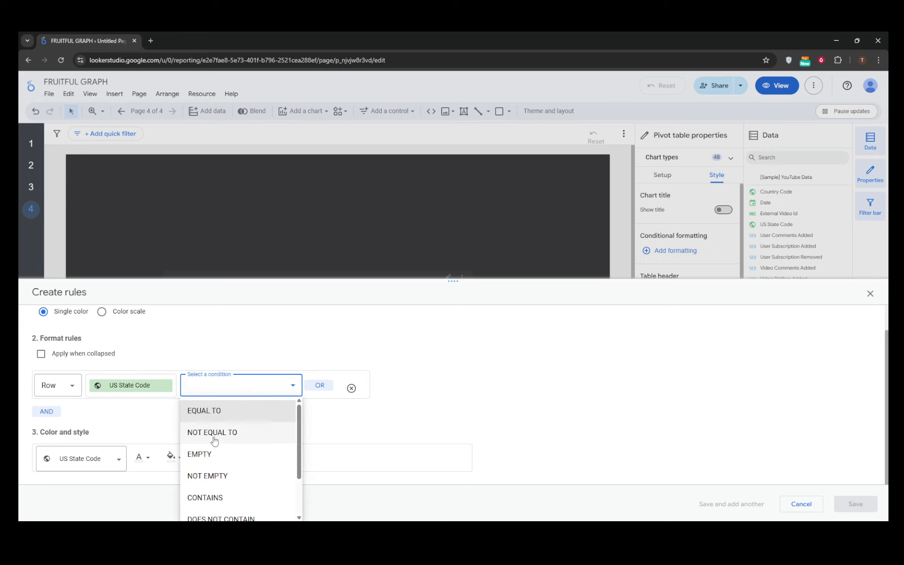
pyautogui.click(234, 411)
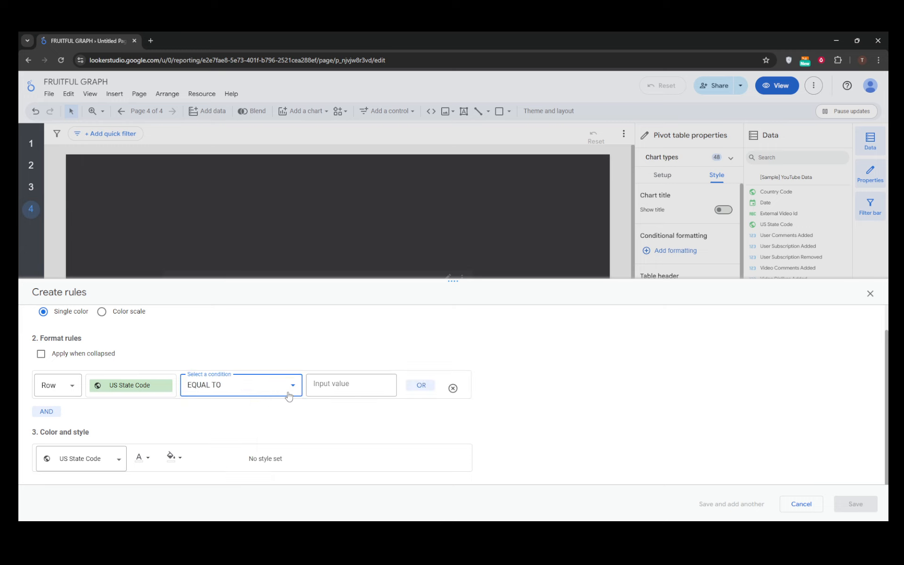
pyautogui.click(328, 384)
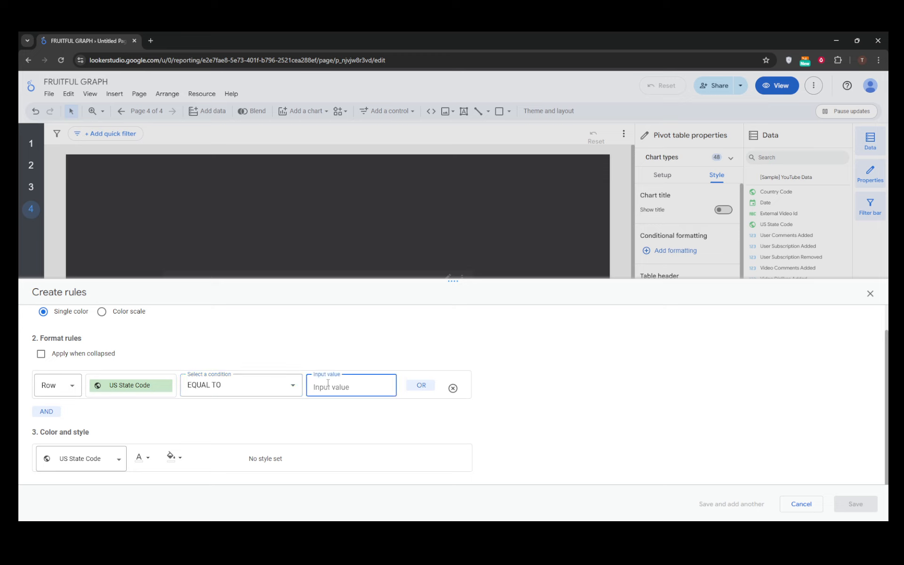
pyautogui.write('100')
pyautogui.click(270, 333)
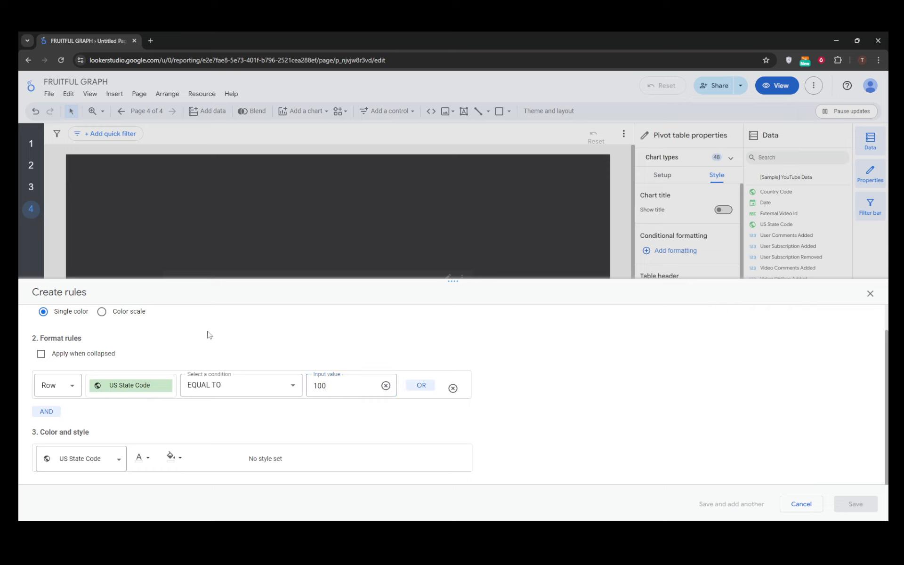
# - Give the rule a blue font color for US State Code and save the rule
pyautogui.scroll(-1, 110, 427)
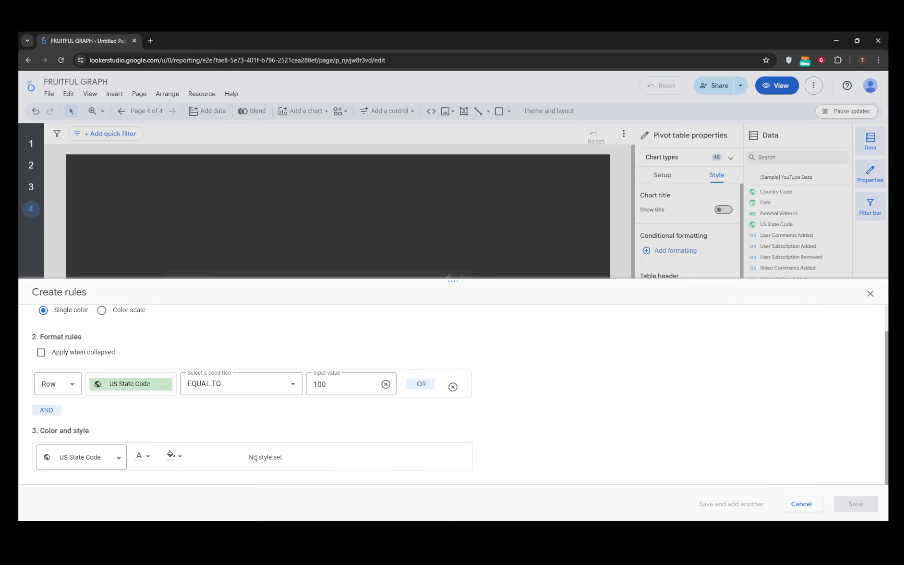
pyautogui.click(145, 462)
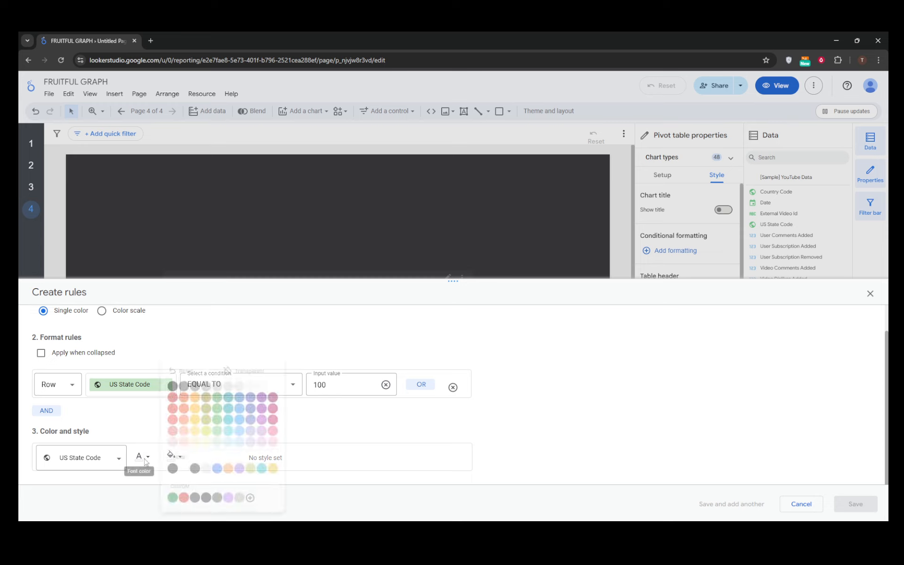
pyautogui.click(253, 420)
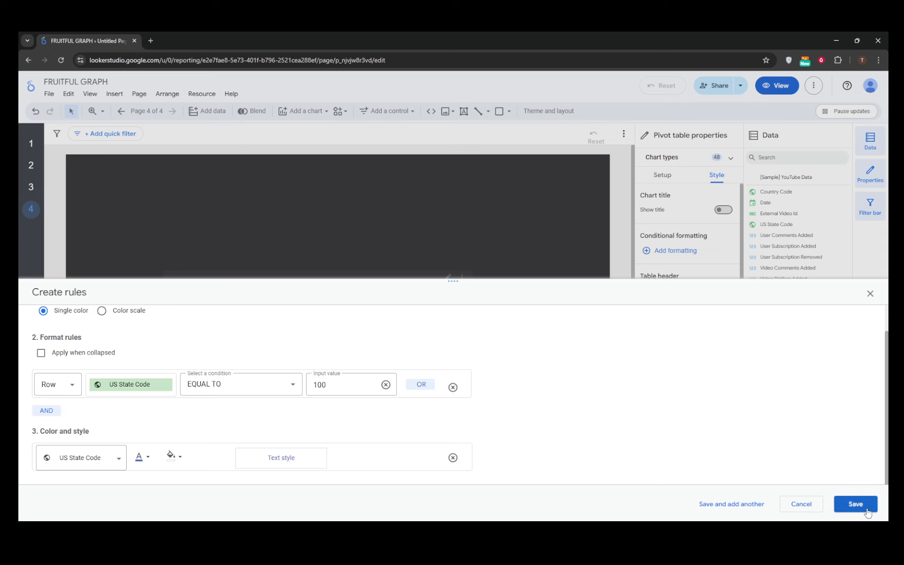
pyautogui.click(860, 508)
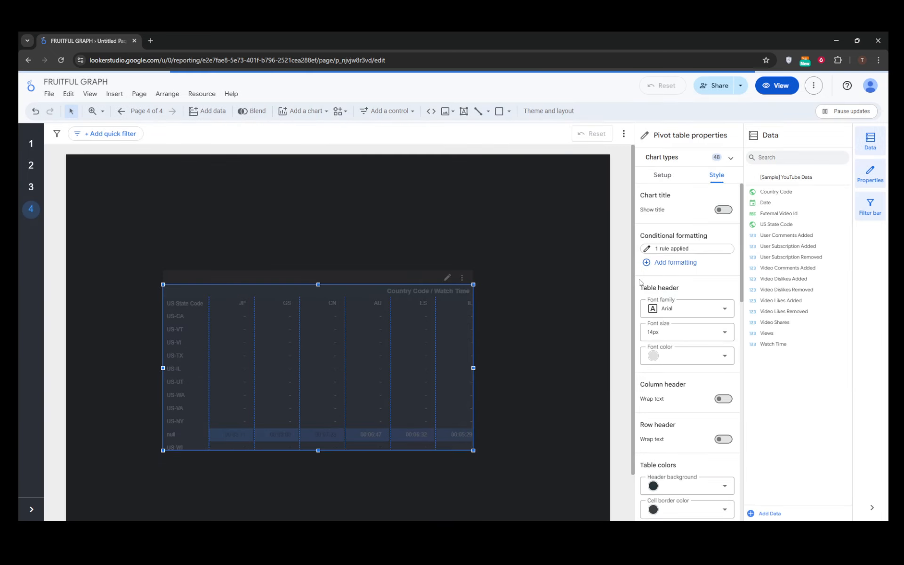
# - Start a second conditional formatting rule of type Color scale, based on the Watch Time field
pyautogui.click(691, 262)
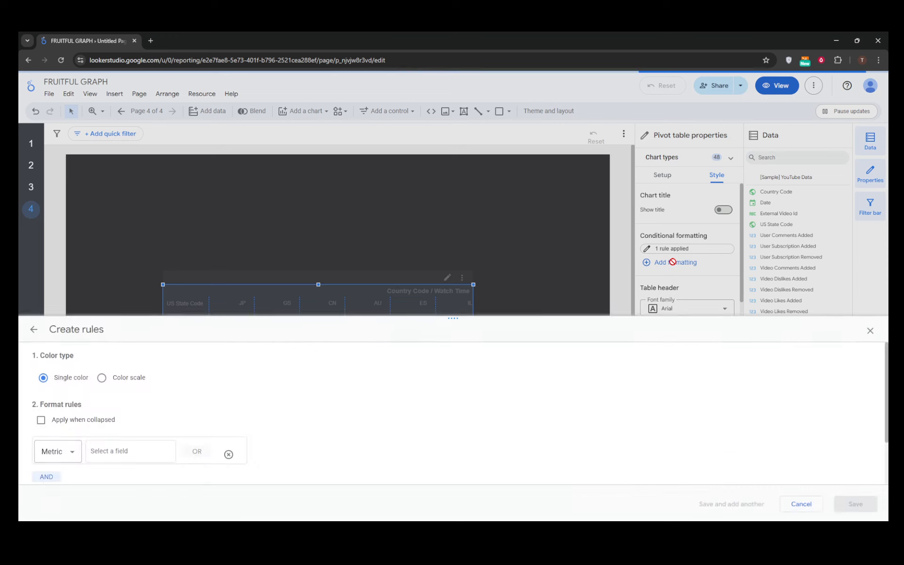
pyautogui.click(150, 340)
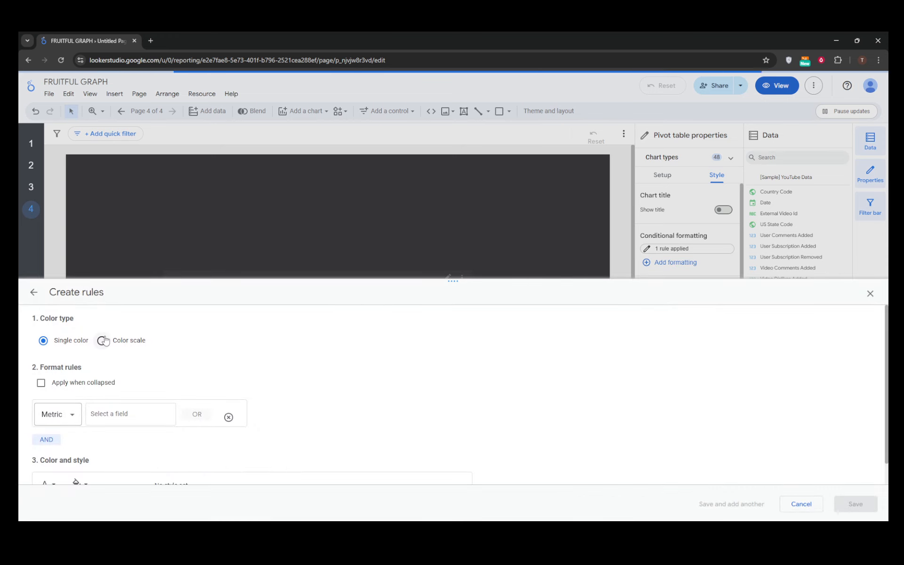
pyautogui.scroll(-2, 167, 353)
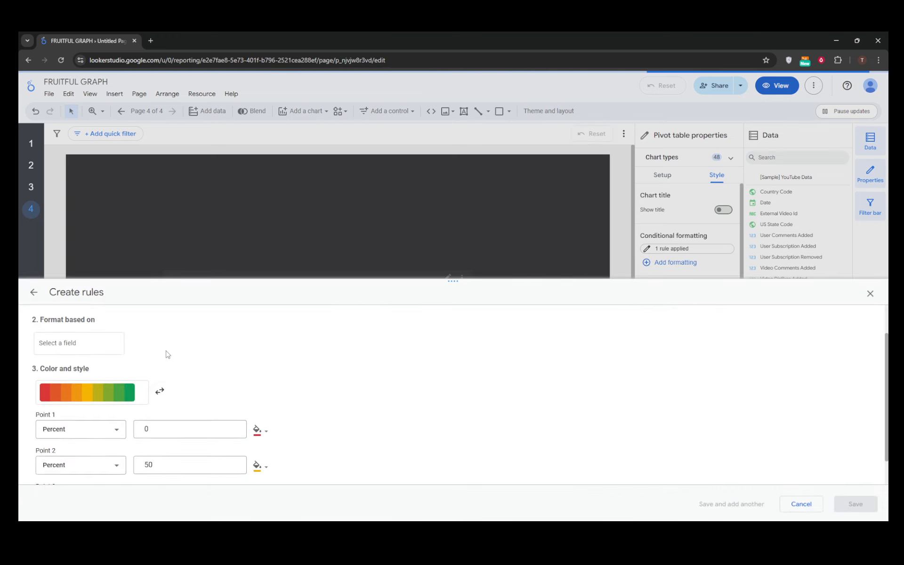
pyautogui.scroll(1, 78, 340)
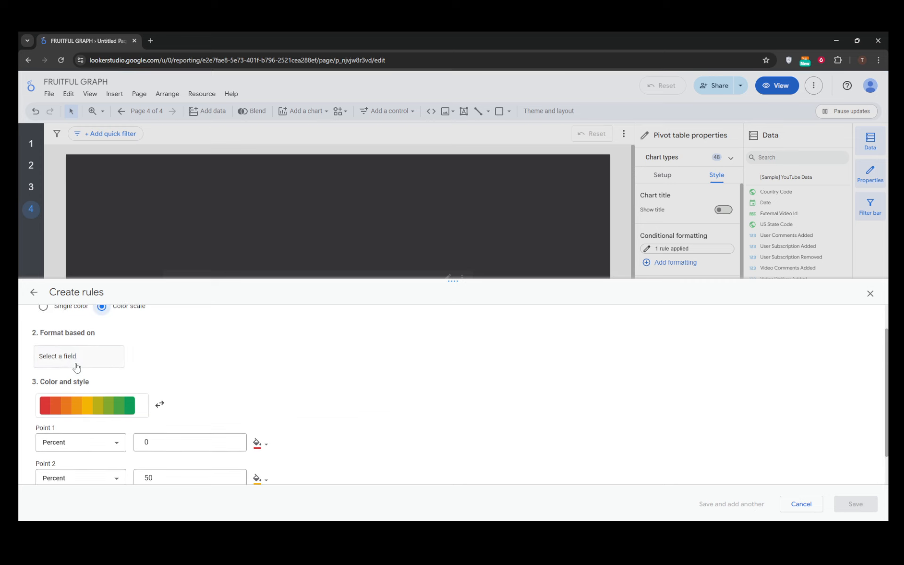
pyautogui.click(64, 361)
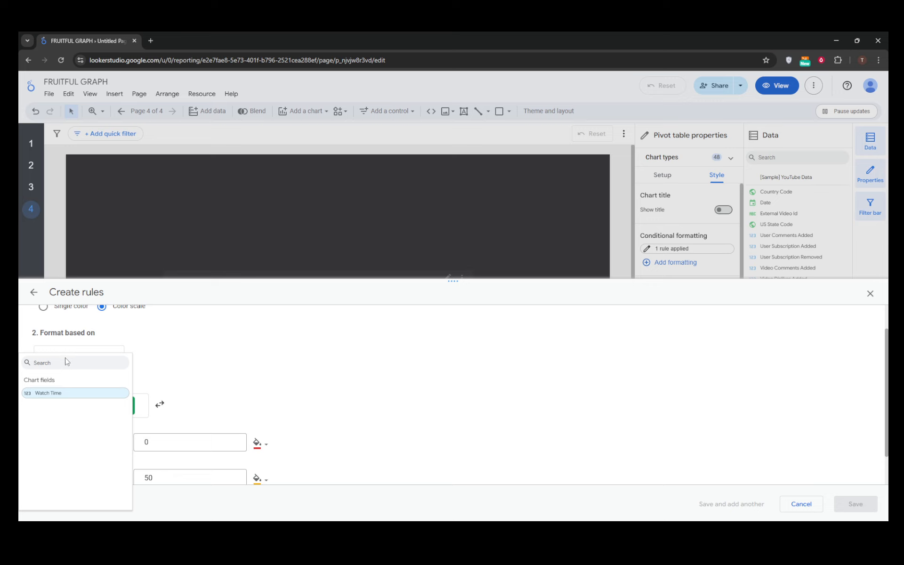
pyautogui.click(55, 393)
# - Choose the purple-to-teal-to-yellow palette for the Watch Time color scale
pyautogui.scroll(-1, 139, 358)
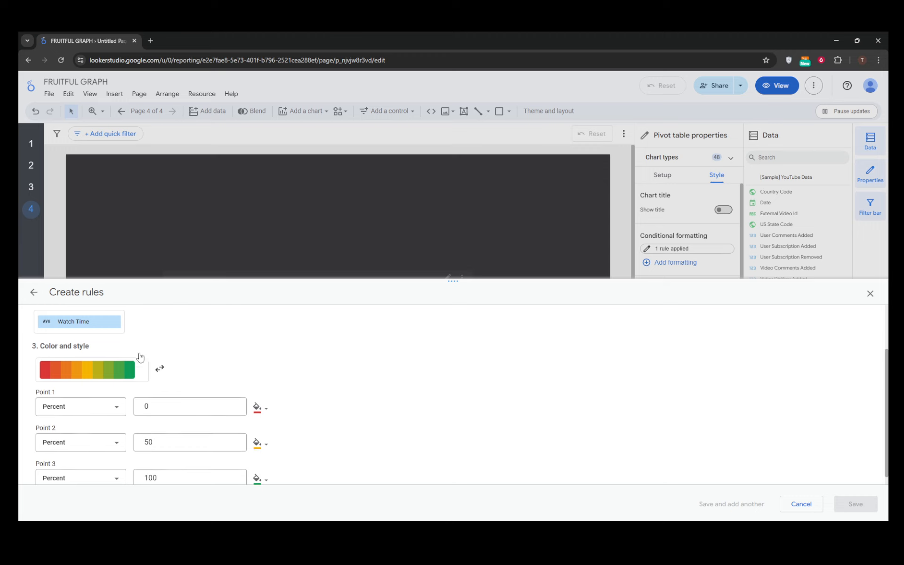
pyautogui.click(137, 362)
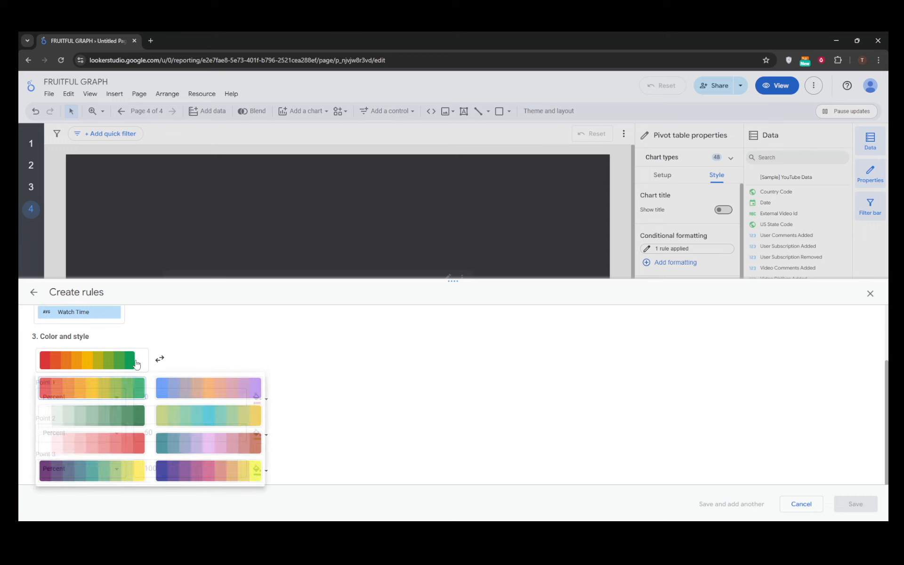
pyautogui.click(94, 472)
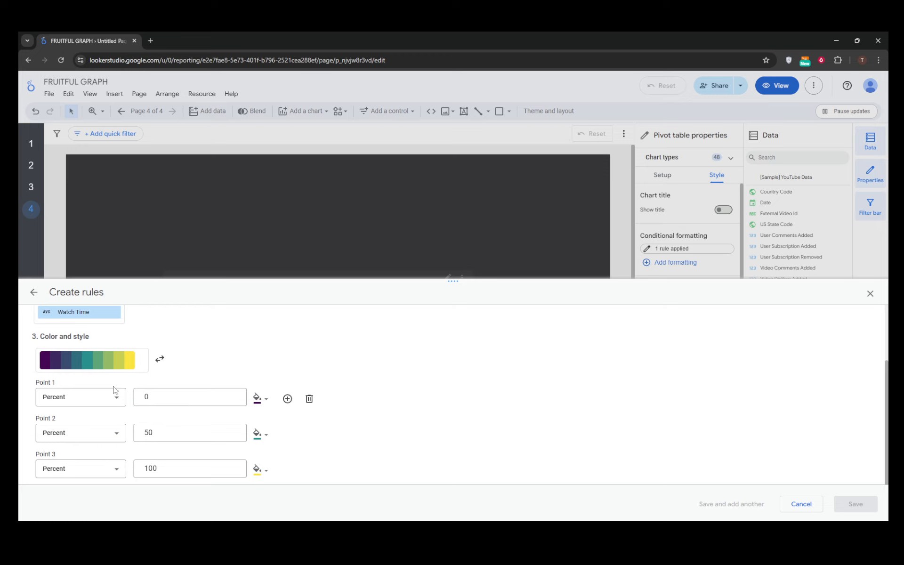
# - Try setting Point 1 of the Watch Time color scale to Number with value 20, and close the rule without saving
pyautogui.click(119, 398)
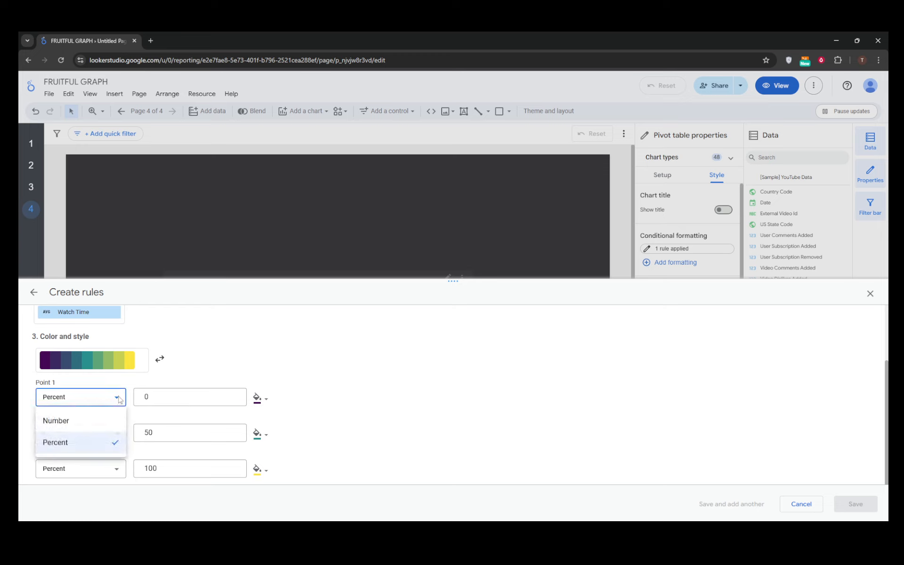
pyautogui.click(119, 398)
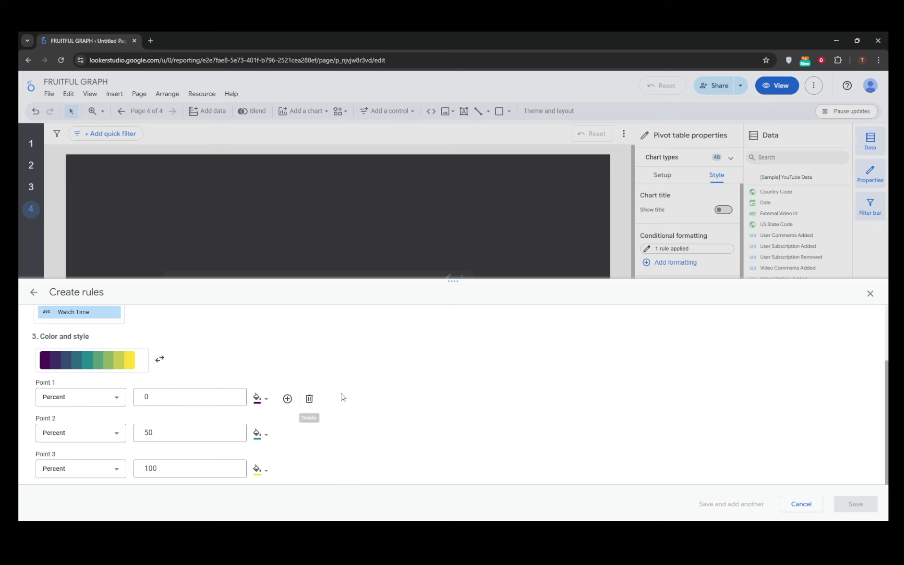
pyautogui.click(123, 398)
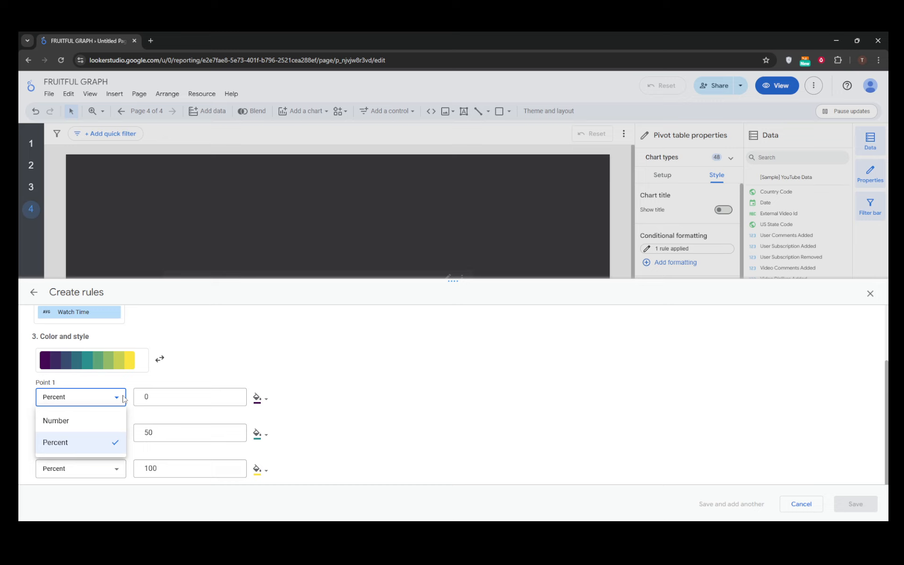
pyautogui.click(76, 421)
pyautogui.click(164, 396)
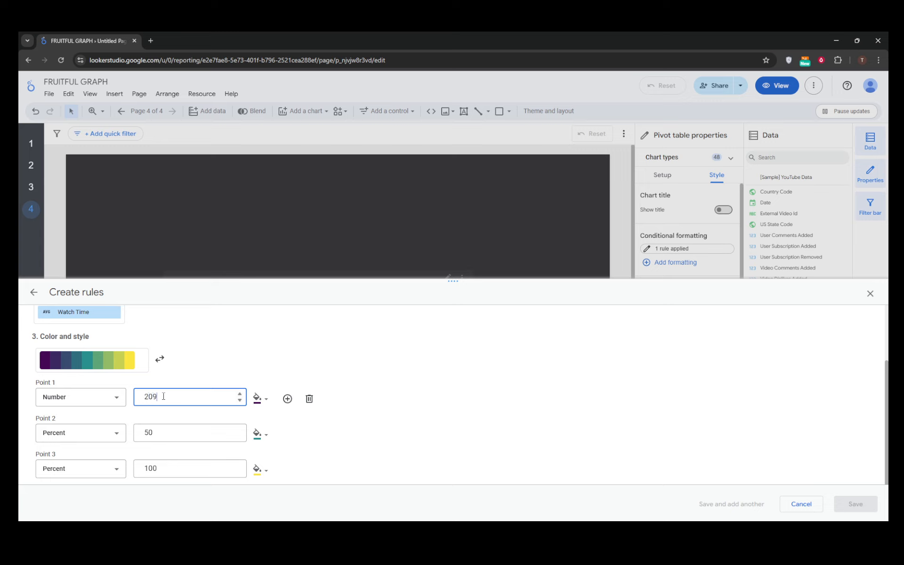
pyautogui.press('BackSpace')
pyautogui.scroll(2, 253, 372)
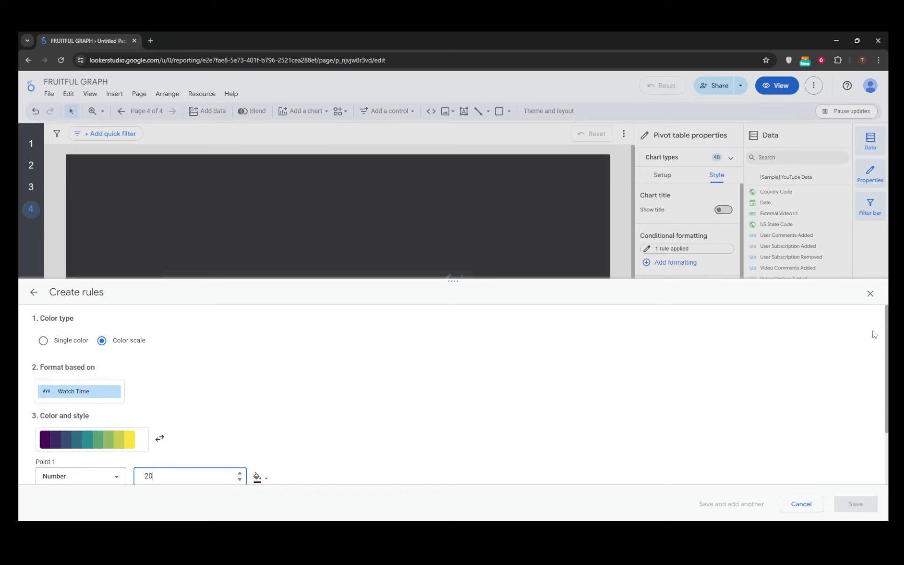
pyautogui.click(870, 293)
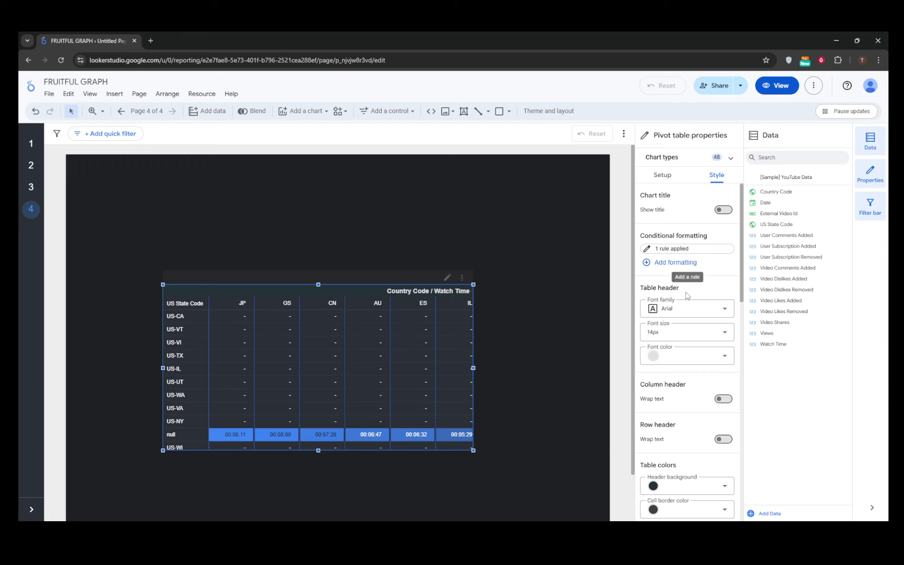
# - Examine the Single color and Color scale options of a new conditional formatting rule, and close it without saving
pyautogui.click(673, 262)
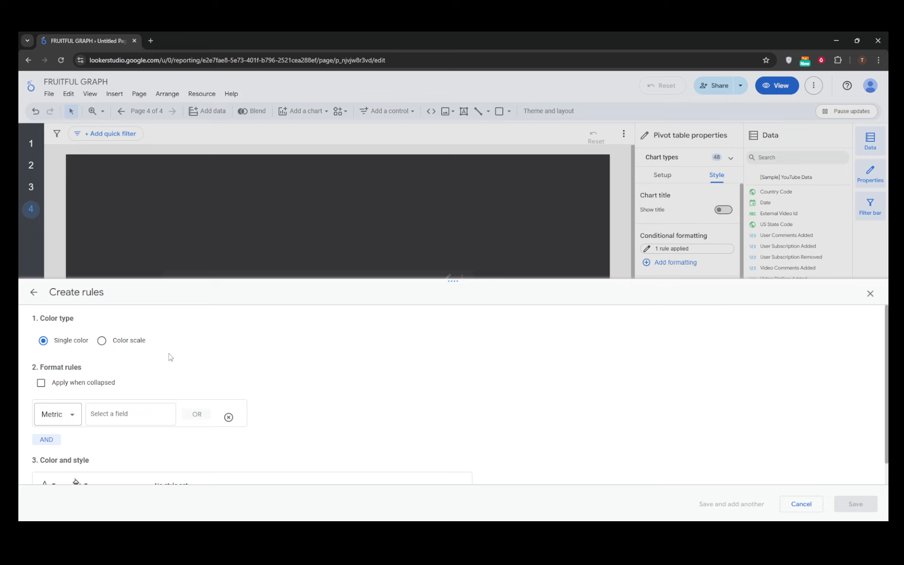
pyautogui.scroll(-1, 170, 357)
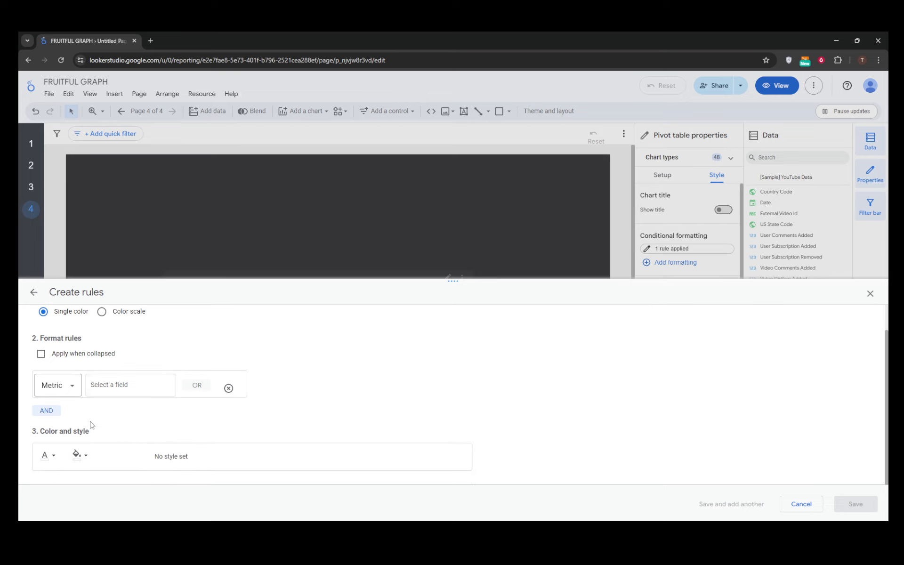
pyautogui.click(70, 386)
pyautogui.click(71, 387)
pyautogui.scroll(1, 103, 370)
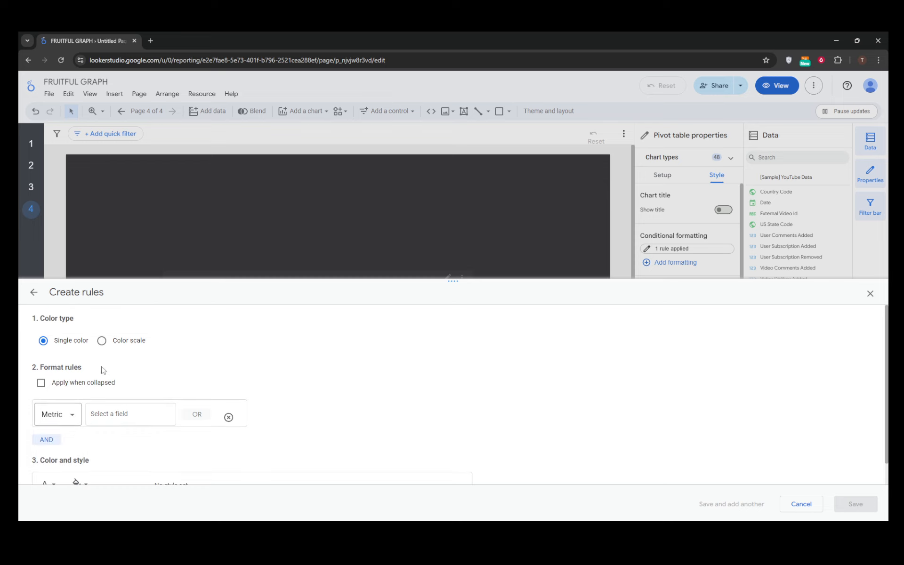
pyautogui.click(101, 341)
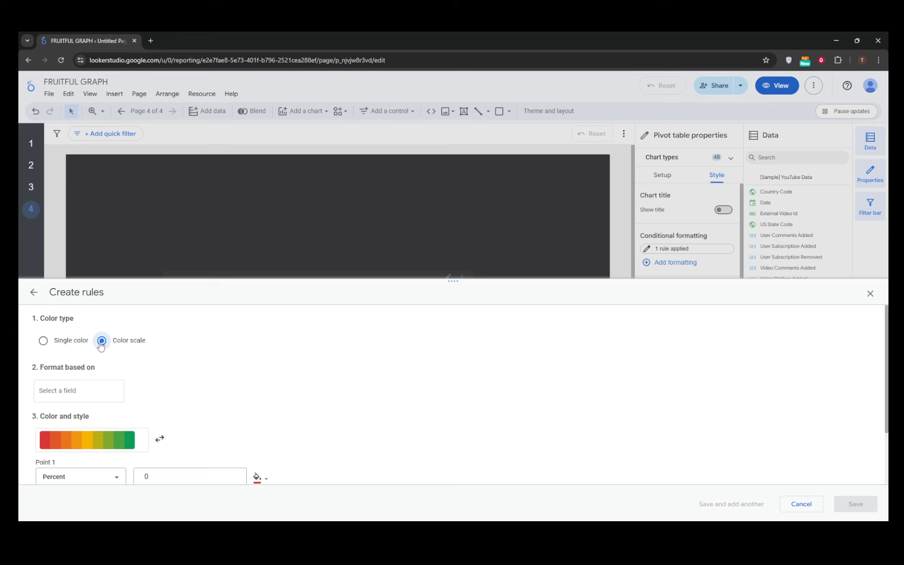
pyautogui.click(65, 391)
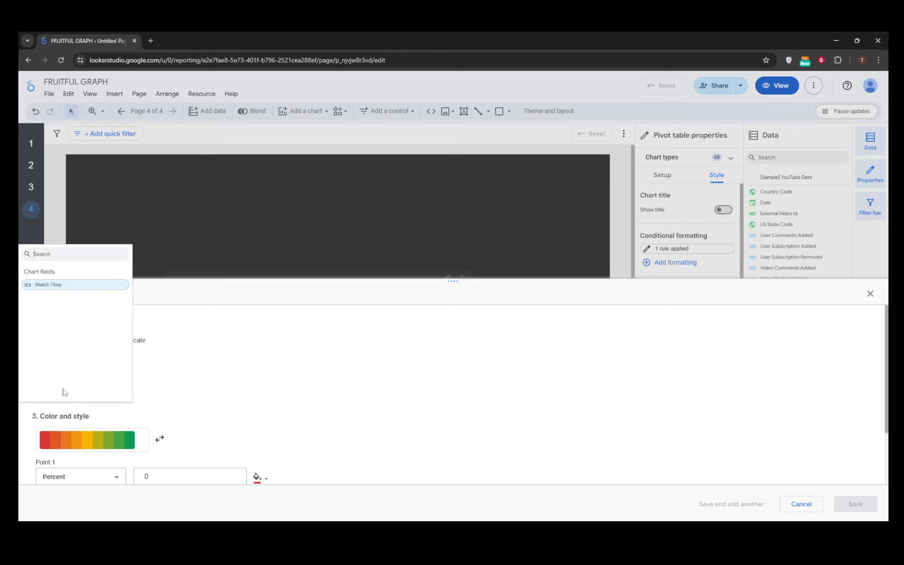
pyautogui.click(189, 388)
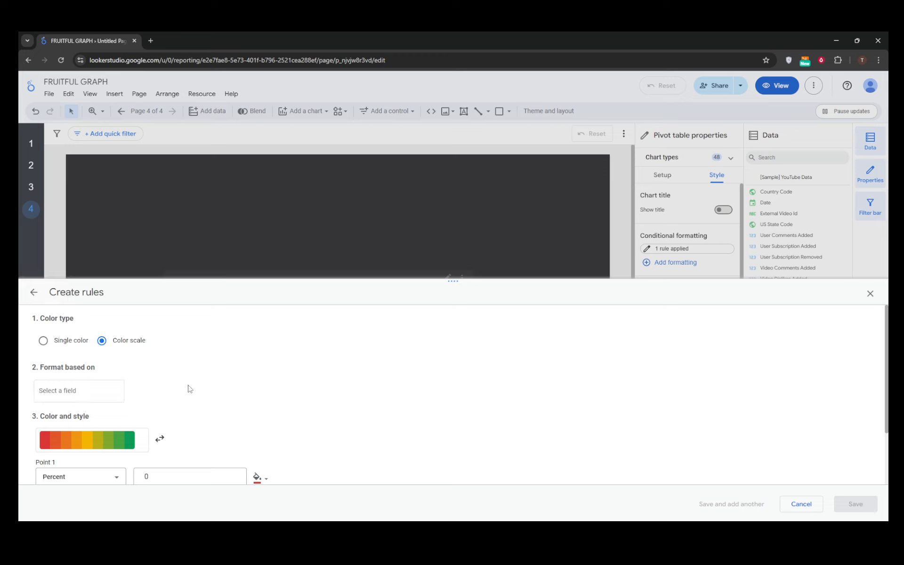
pyautogui.click(36, 293)
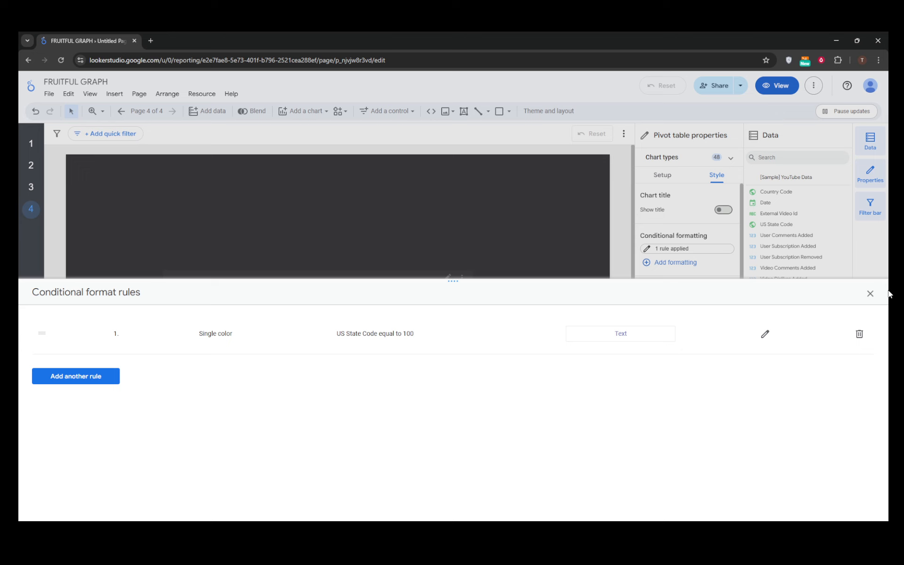
pyautogui.click(870, 294)
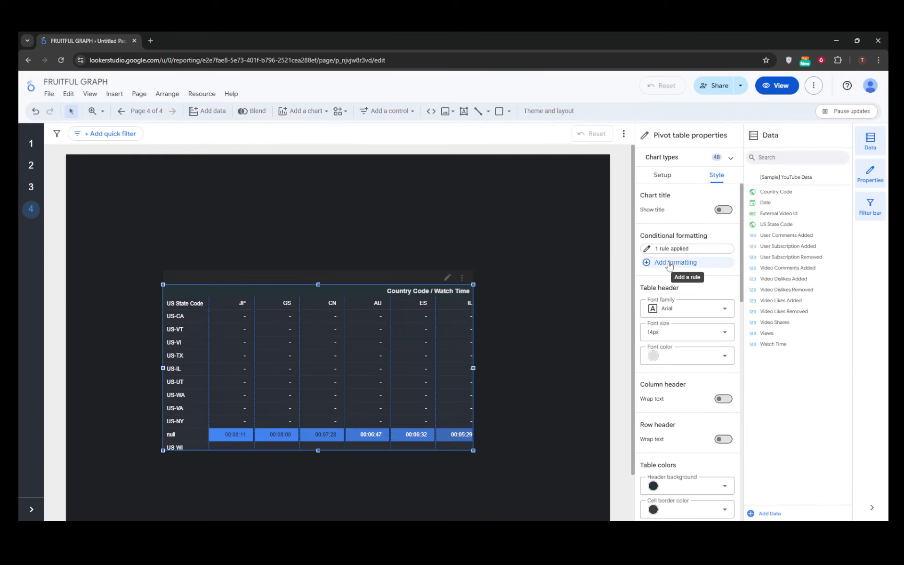
# - Open the pivot table's applied conditional formatting rules
pyautogui.click(692, 252)
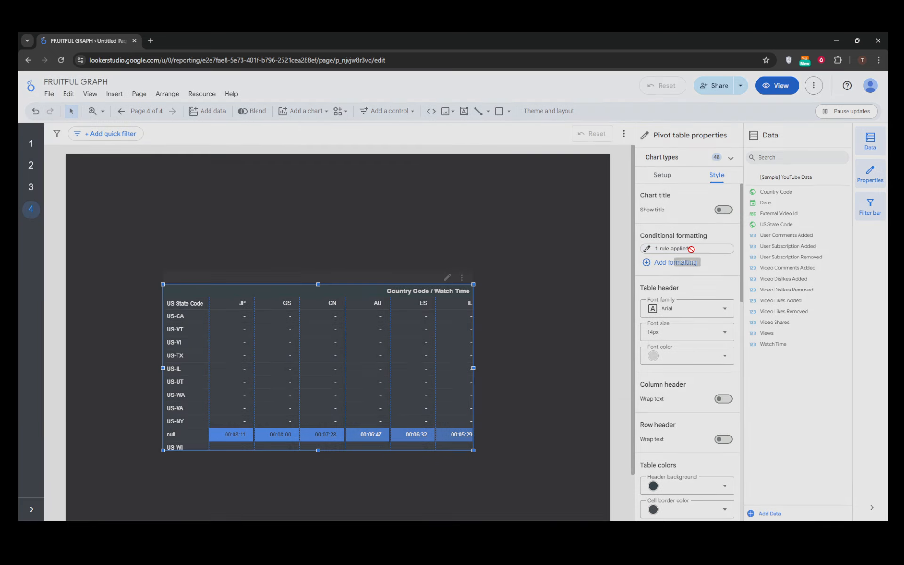